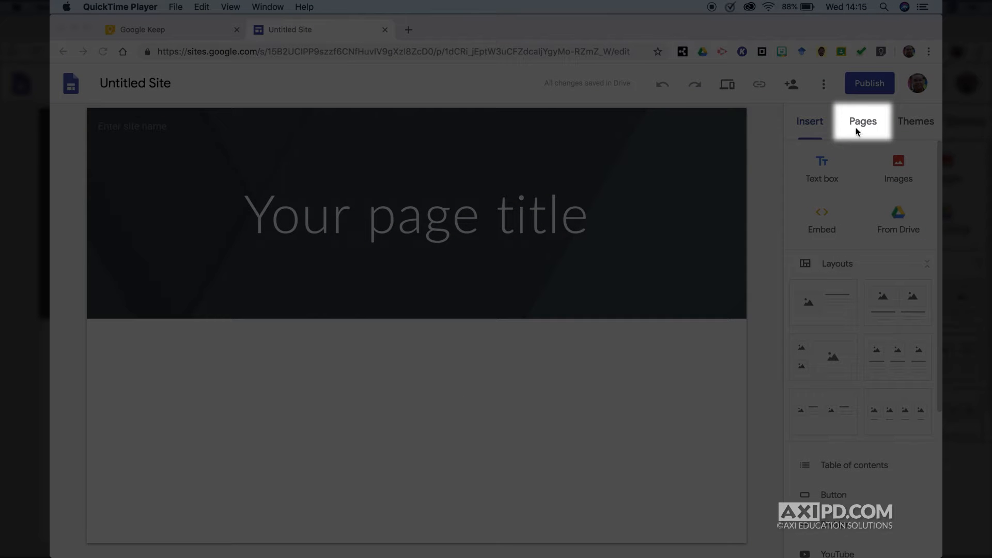
- Add a new page named 'My Calendar' to the site
{"action": "left_click", "coordinate": [858, 127]}
{"action": "left_click", "coordinate": [866, 126]}
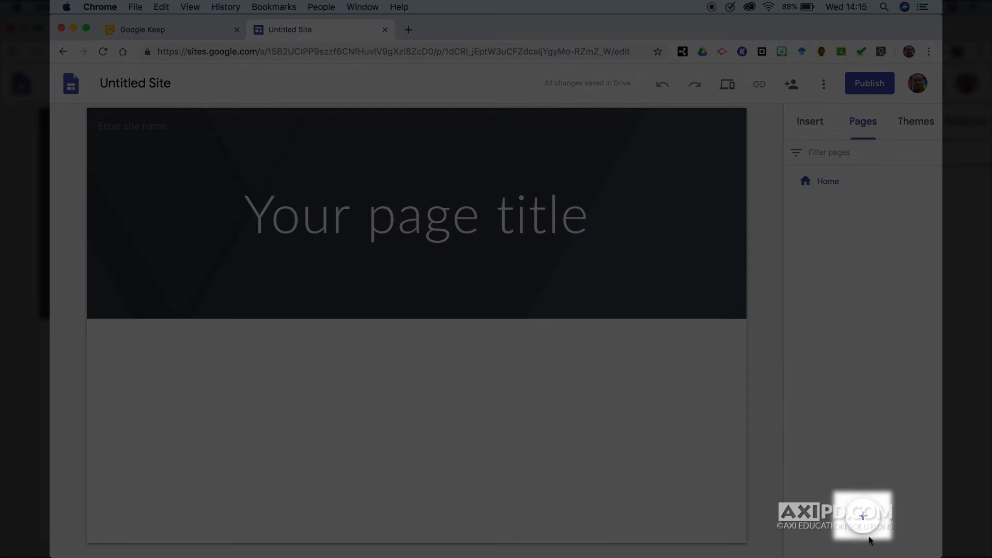
{"action": "left_click", "coordinate": [864, 519]}
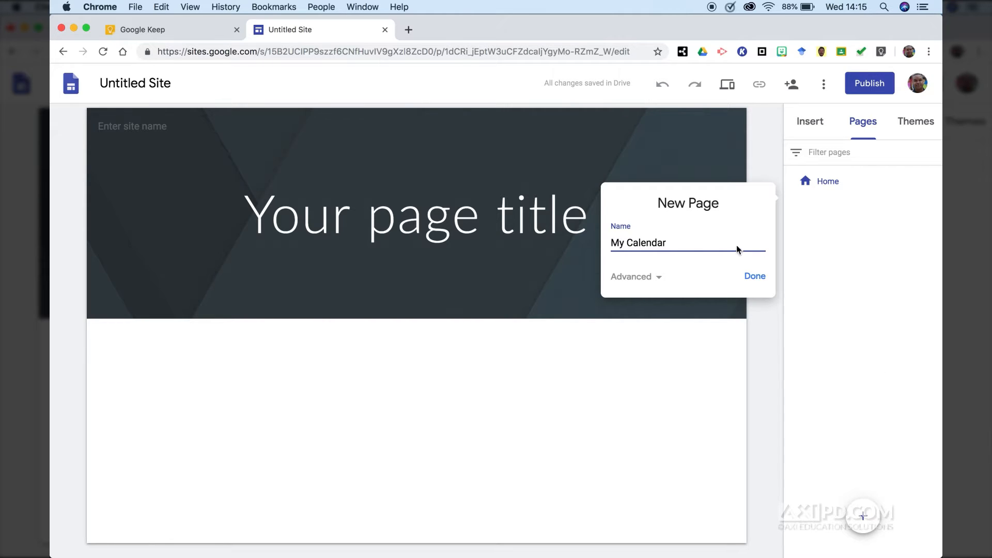
{"action": "left_click", "coordinate": [757, 283]}
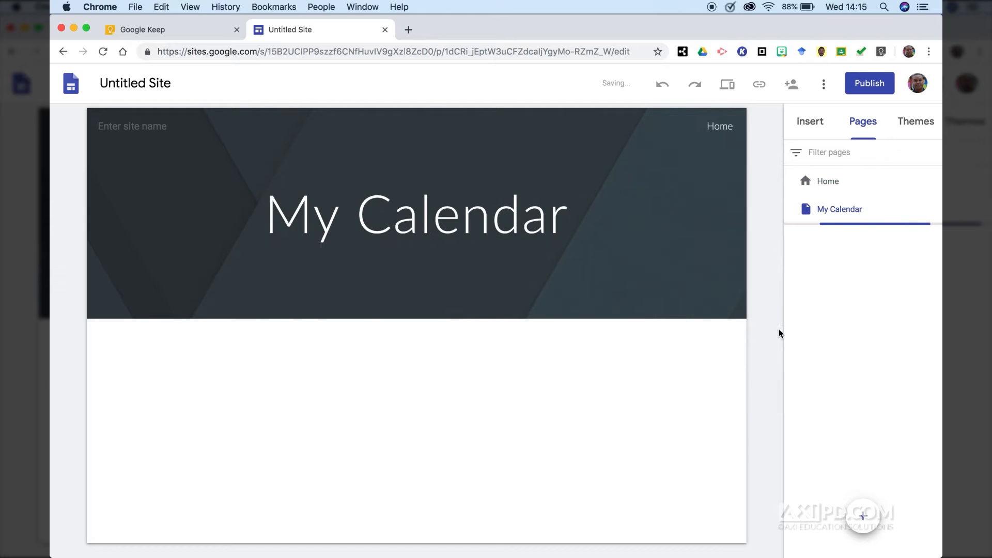
- Add a second page named 'Downloadable Resources'
{"action": "left_click", "coordinate": [863, 516]}
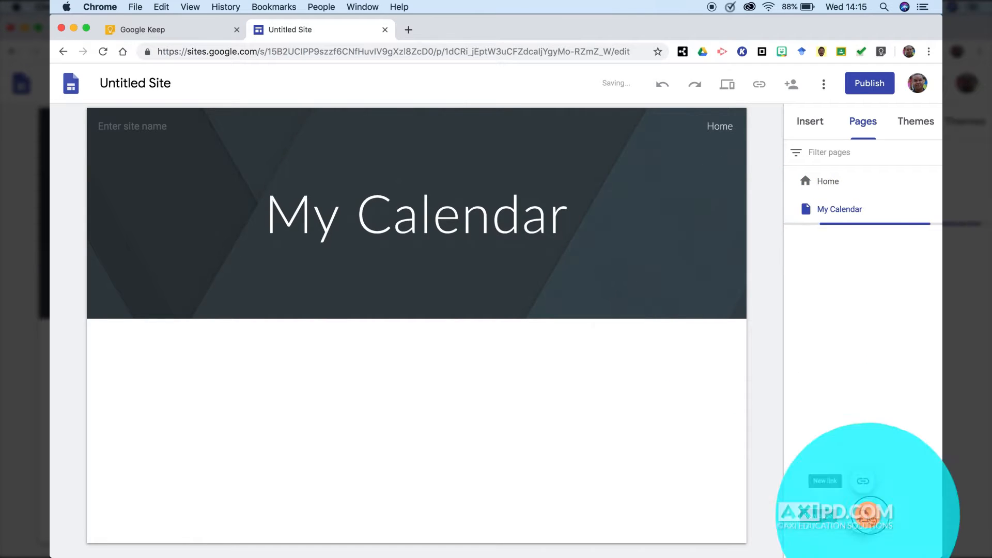
{"action": "type", "text": "D"}
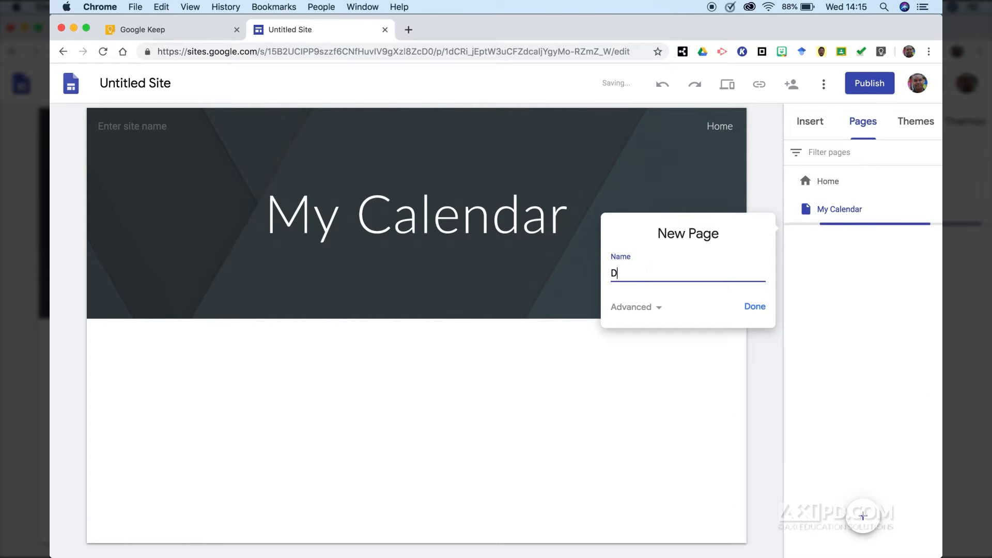
{"action": "type", "text": "ownloadable Resources"}
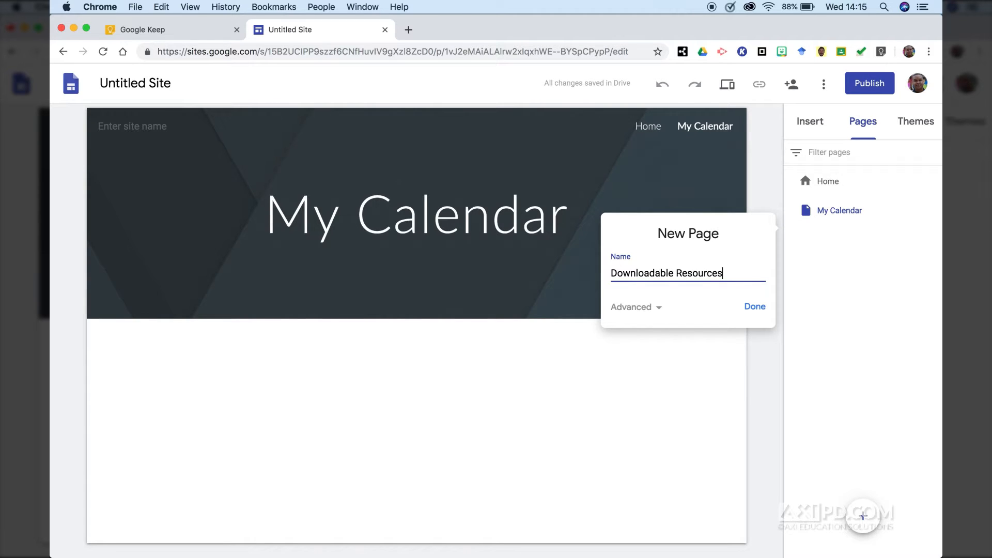
{"action": "key", "text": "Return"}
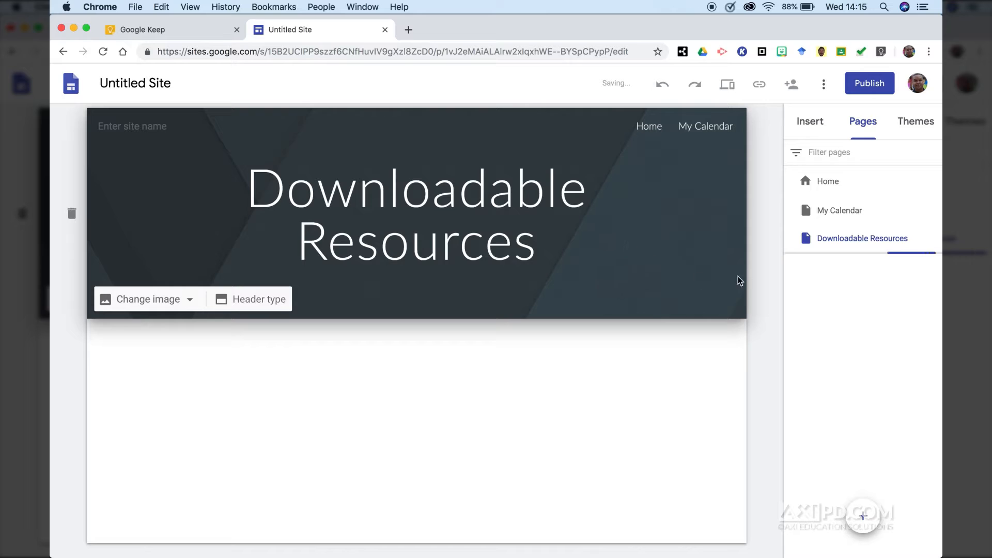
{"action": "left_click", "coordinate": [843, 211]}
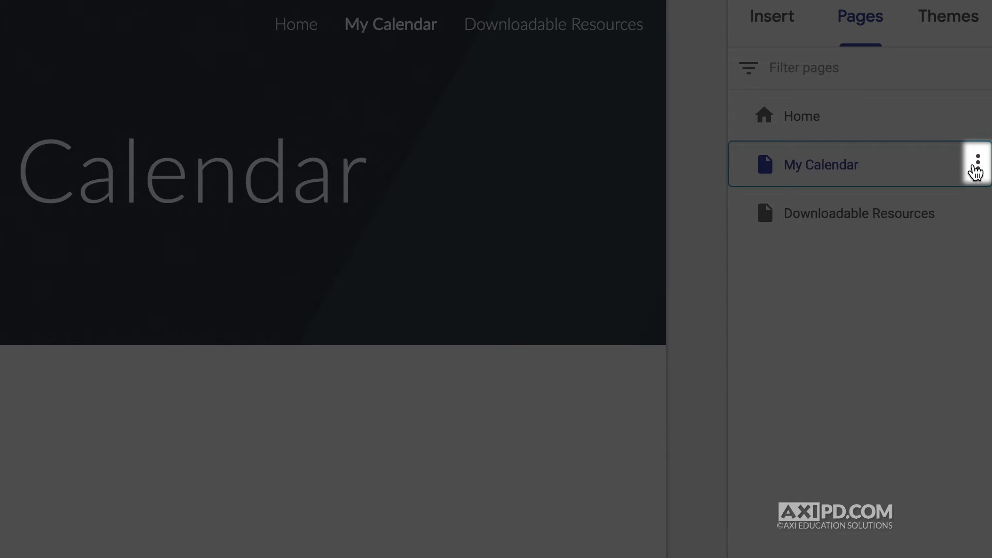
- Hide the Downloadable Resources page from the site navigation
{"action": "left_click", "coordinate": [977, 163]}
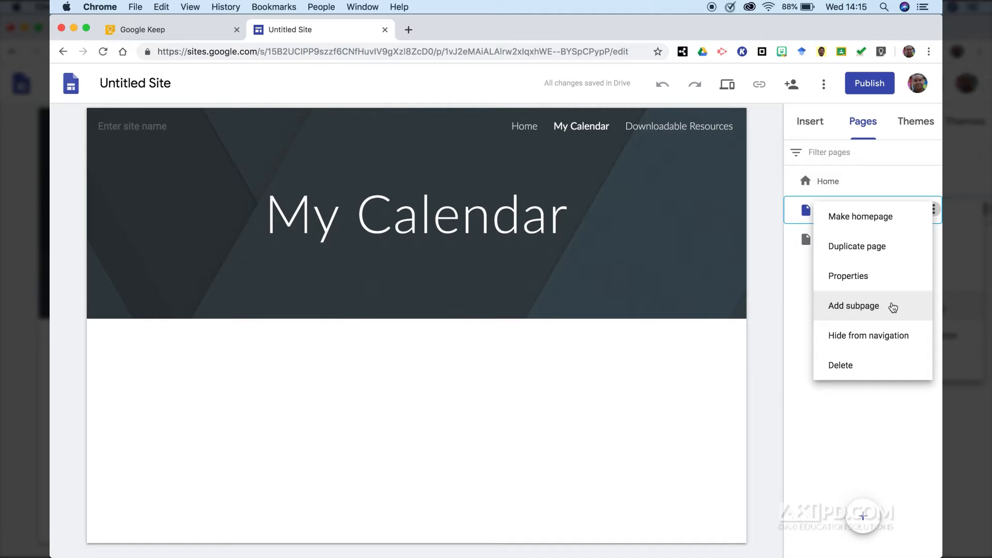
{"action": "left_click", "coordinate": [882, 428]}
{"action": "left_click", "coordinate": [856, 251]}
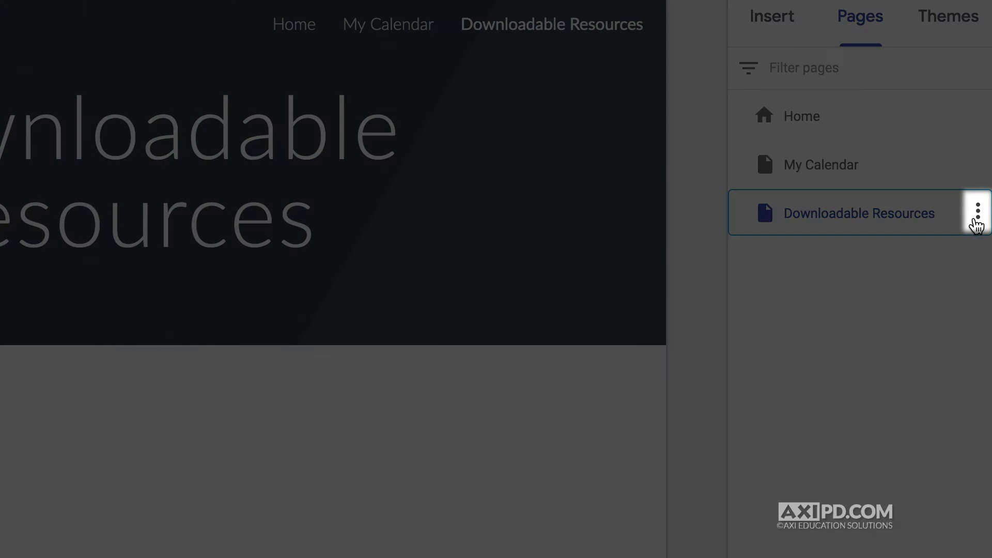
{"action": "left_click", "coordinate": [977, 211]}
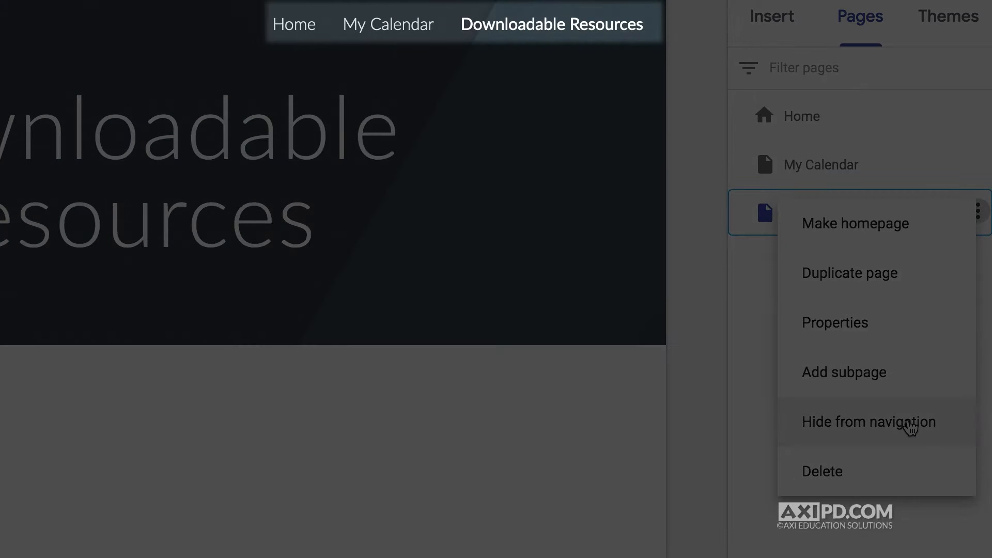
{"action": "left_click", "coordinate": [909, 427]}
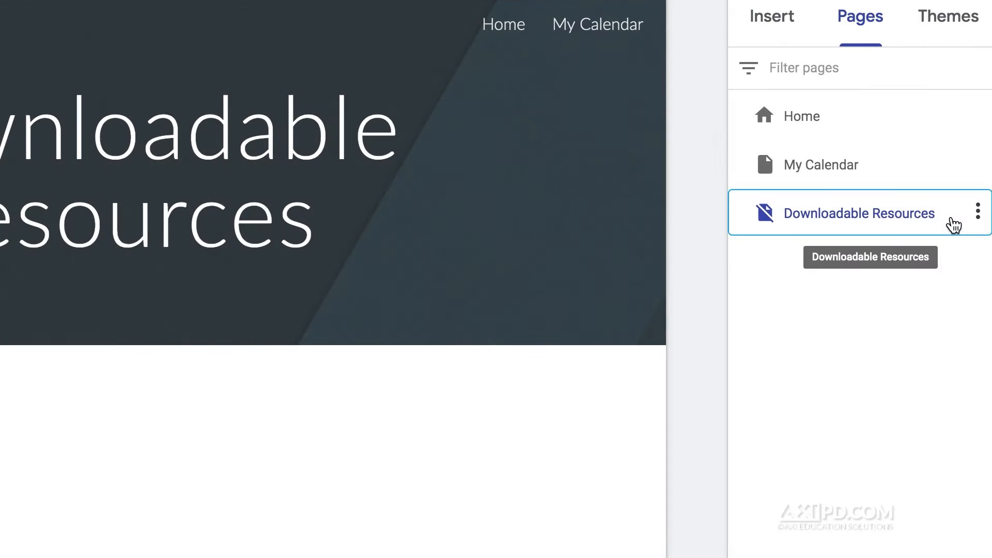
- Show Downloadable Resources in the navigation again and keep it after My Calendar
{"action": "left_click", "coordinate": [978, 214]}
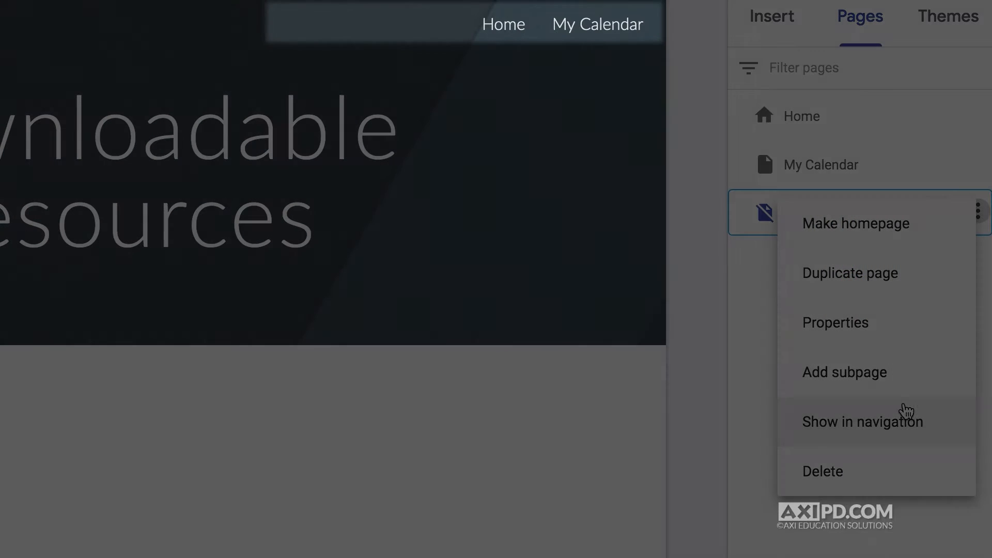
{"action": "left_click", "coordinate": [902, 418]}
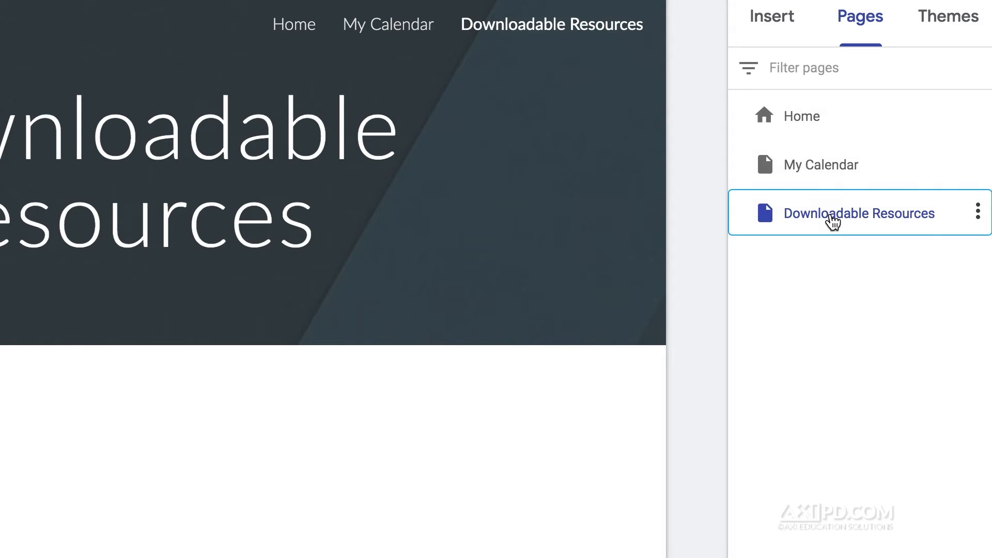
{"action": "mouse_move", "coordinate": [828, 217]}
{"action": "left_mouse_down"}
{"action": "mouse_move", "coordinate": [833, 148]}
{"action": "mouse_move", "coordinate": [841, 206]}
{"action": "mouse_move", "coordinate": [819, 160]}
{"action": "mouse_move", "coordinate": [819, 150]}
{"action": "mouse_move", "coordinate": [832, 212]}
{"action": "mouse_move", "coordinate": [848, 217]}
{"action": "mouse_move", "coordinate": [834, 227]}
{"action": "left_mouse_up"}
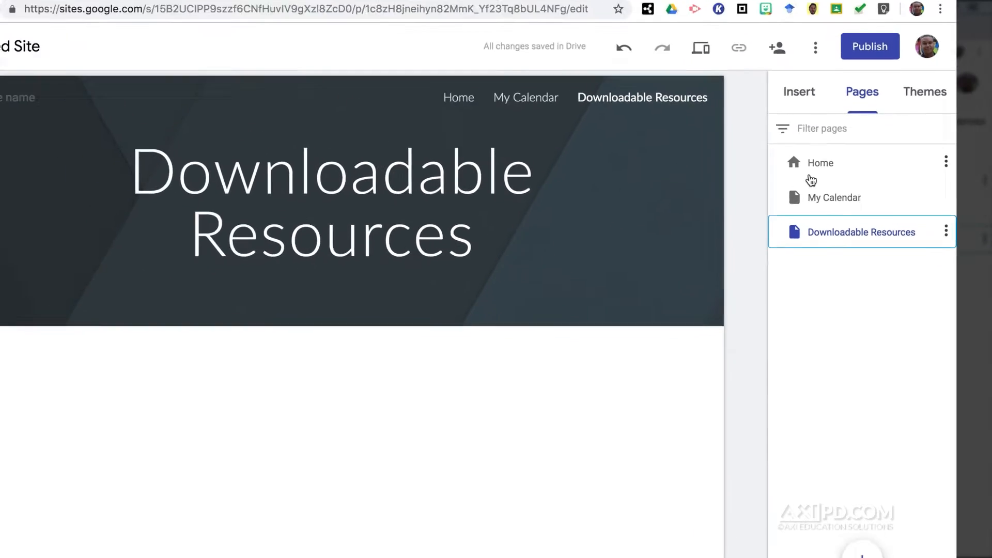
- Open the Home page and switch the site to side navigation
{"action": "left_click", "coordinate": [798, 132]}
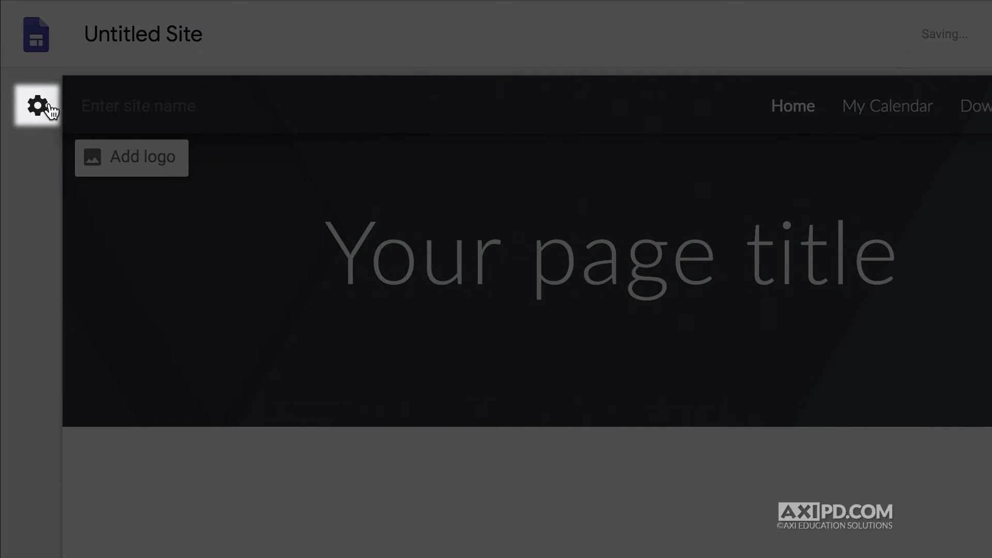
{"action": "left_click", "coordinate": [76, 127]}
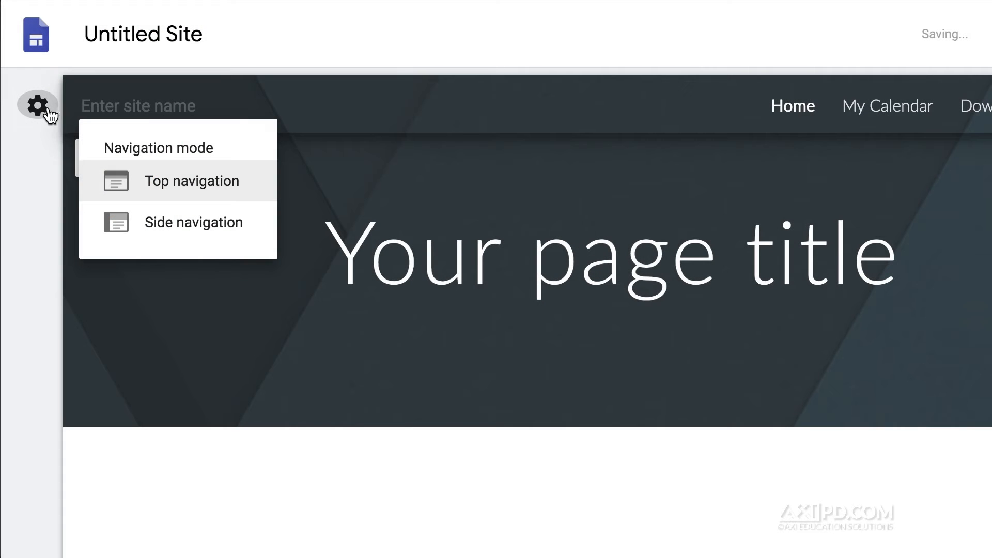
{"action": "left_click", "coordinate": [172, 224]}
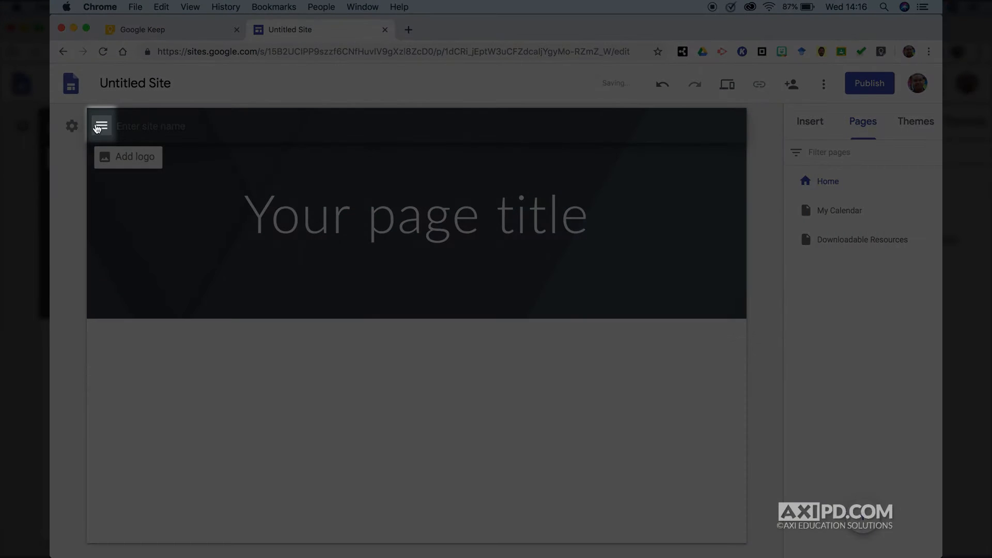
- Try the side navigation menu, then set the navigation mode back to top navigation
{"action": "left_click", "coordinate": [97, 128]}
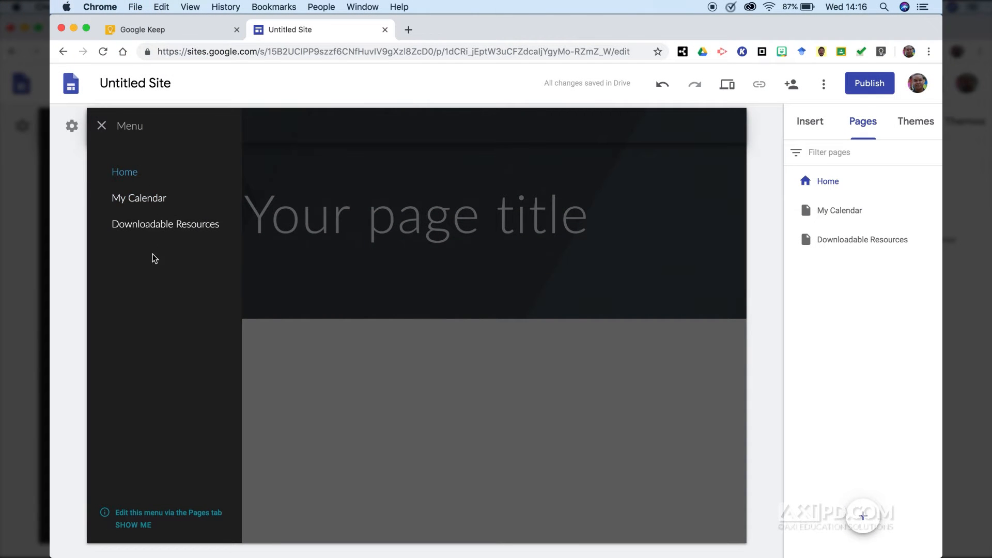
{"action": "left_click", "coordinate": [101, 126]}
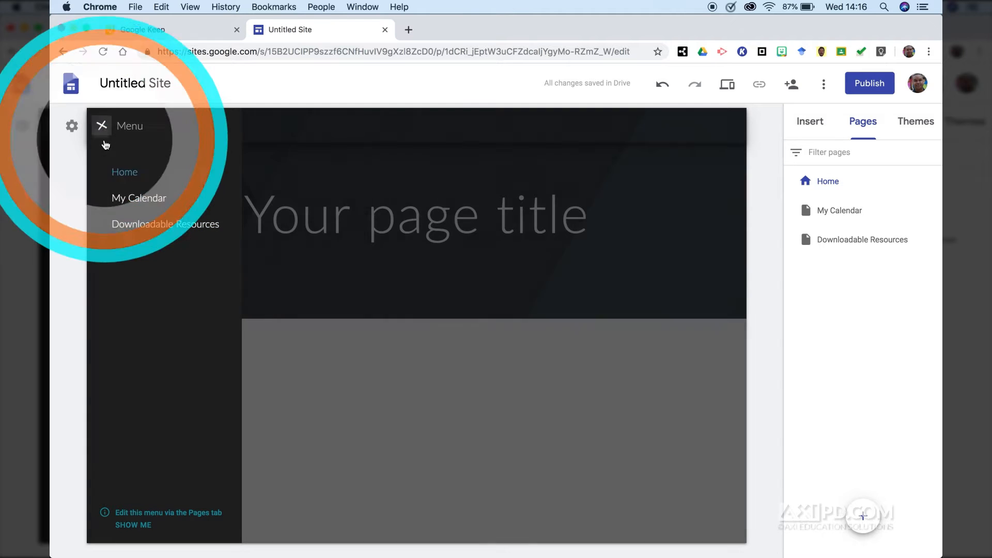
{"action": "left_click", "coordinate": [72, 126]}
{"action": "left_click", "coordinate": [149, 178]}
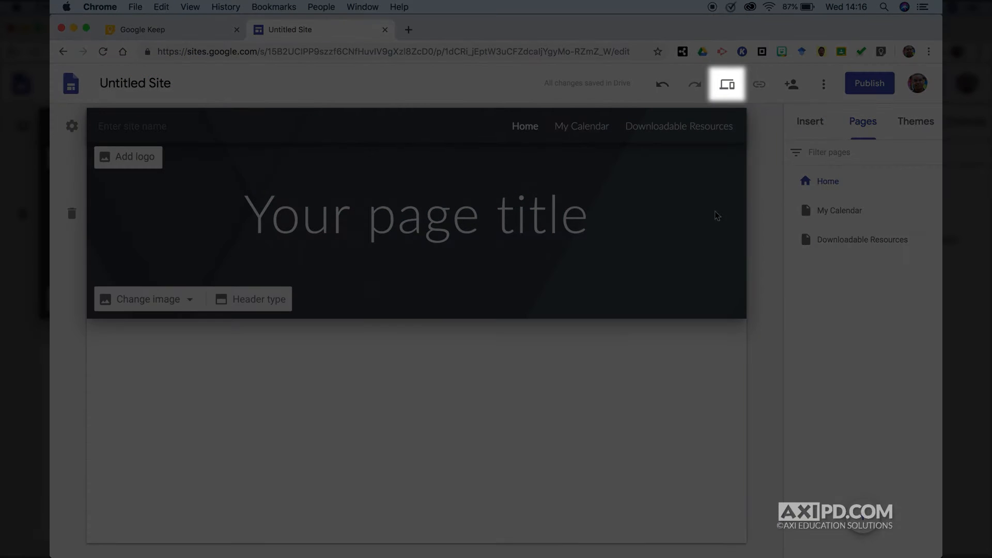
{"action": "left_click", "coordinate": [729, 89]}
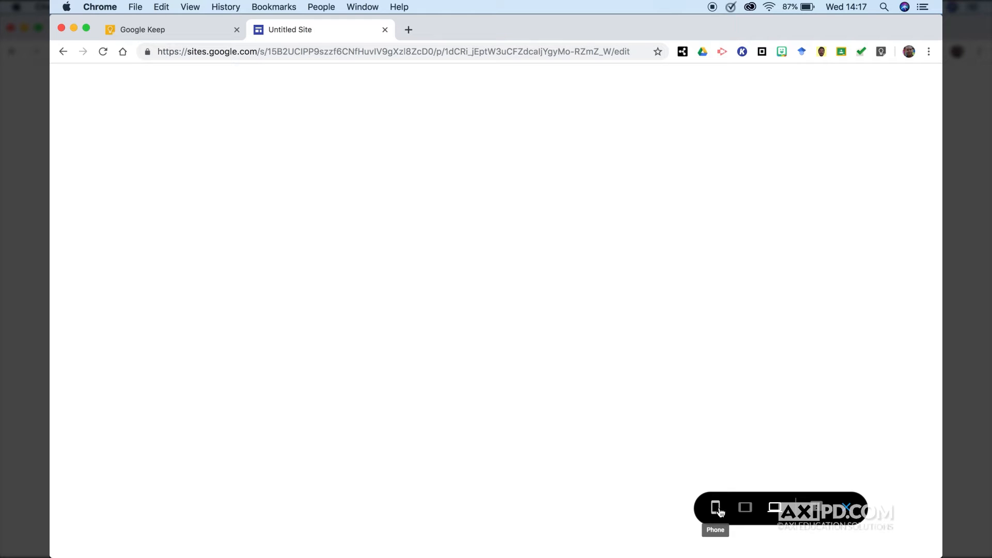
{"action": "left_click", "coordinate": [847, 507]}
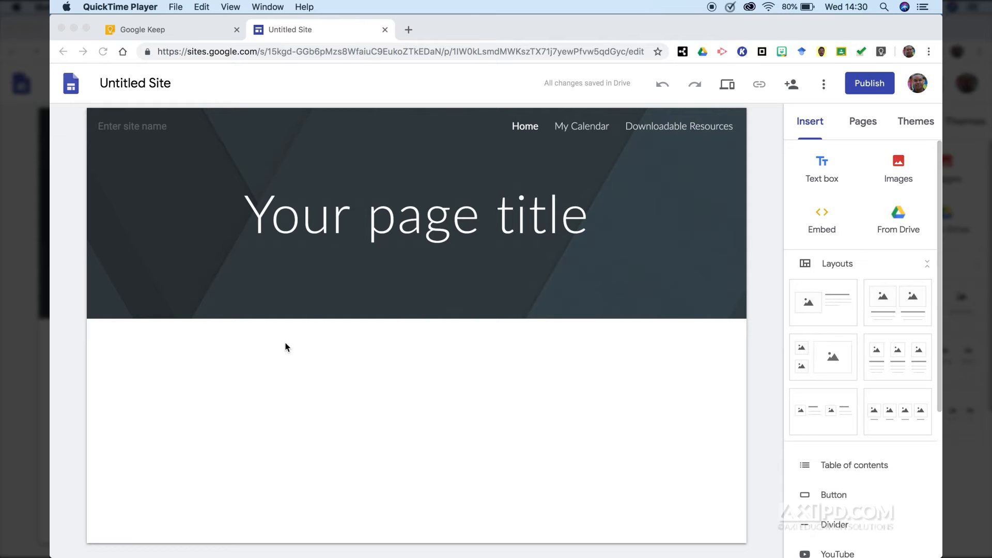
- Replace the header title with the teacher's name followed by 'Teacher Website'
{"action": "left_click", "coordinate": [403, 222]}
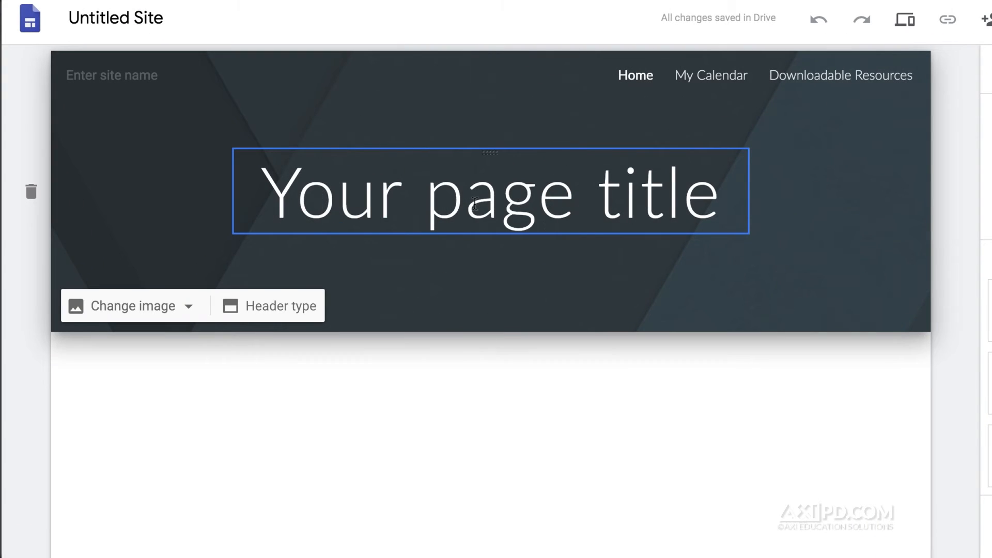
{"action": "left_click", "coordinate": [478, 202]}
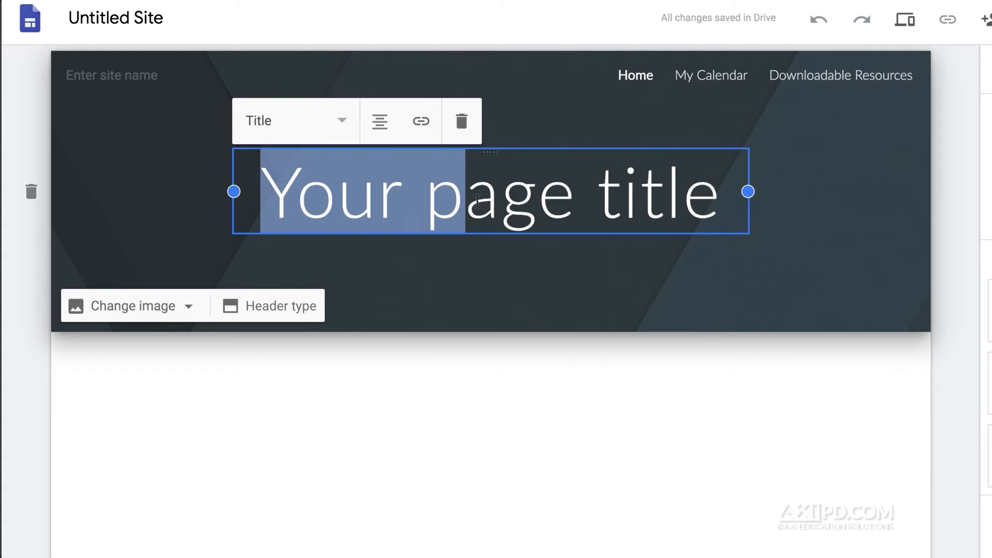
{"action": "triple_click", "coordinate": [478, 201]}
{"action": "type", "text": "Mr. St"}
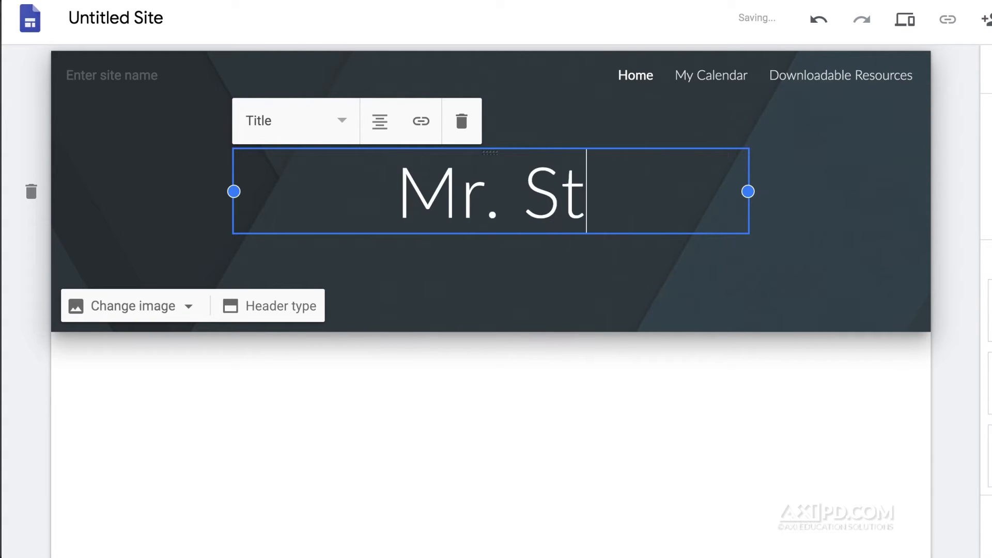
{"action": "type", "text": "ein's Teacher We"}
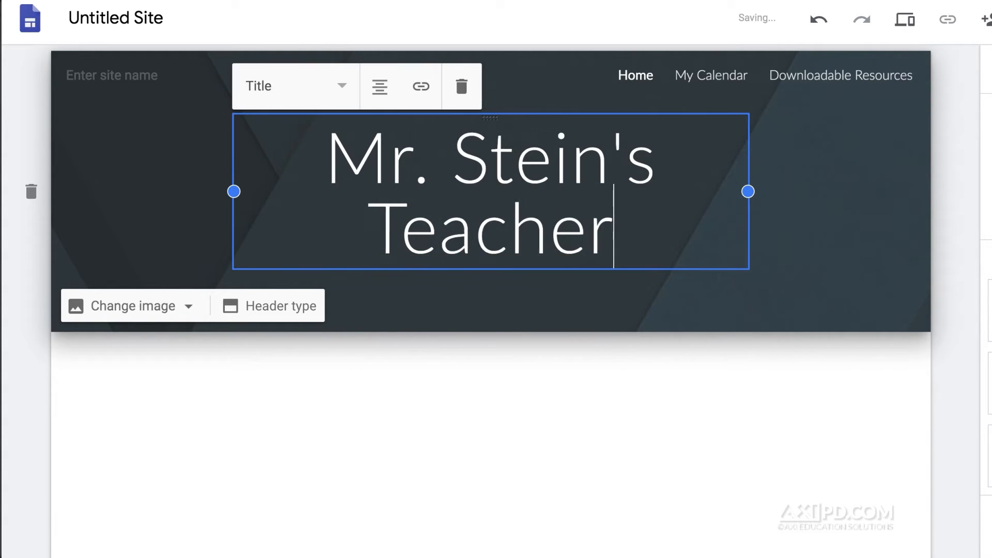
{"action": "type", "text": "bsite"}
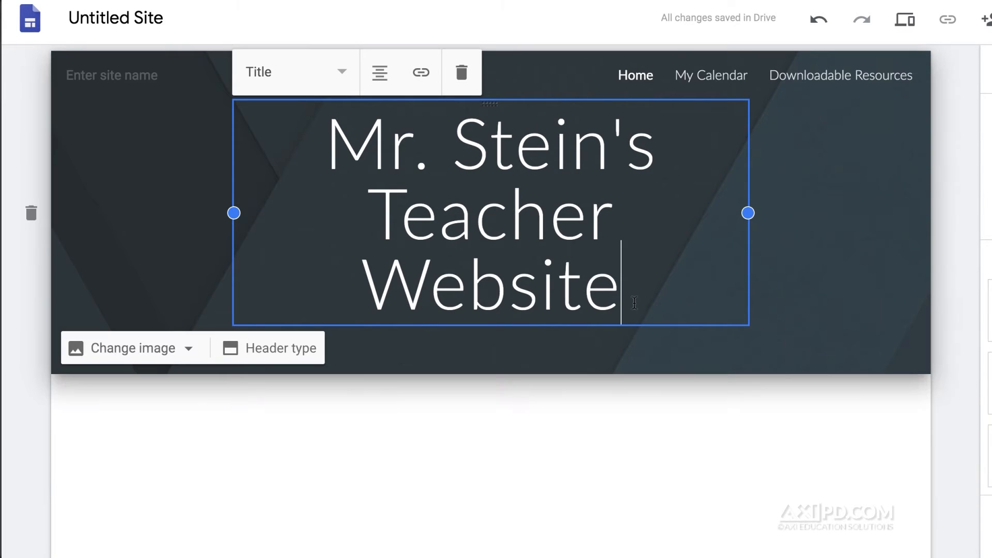
- Widen the title box on both sides so the title fits on two lines
{"action": "left_click_drag", "start_coordinate": [749, 213], "coordinate": [818, 226]}
{"action": "left_click_drag", "start_coordinate": [235, 192], "coordinate": [167, 192]}
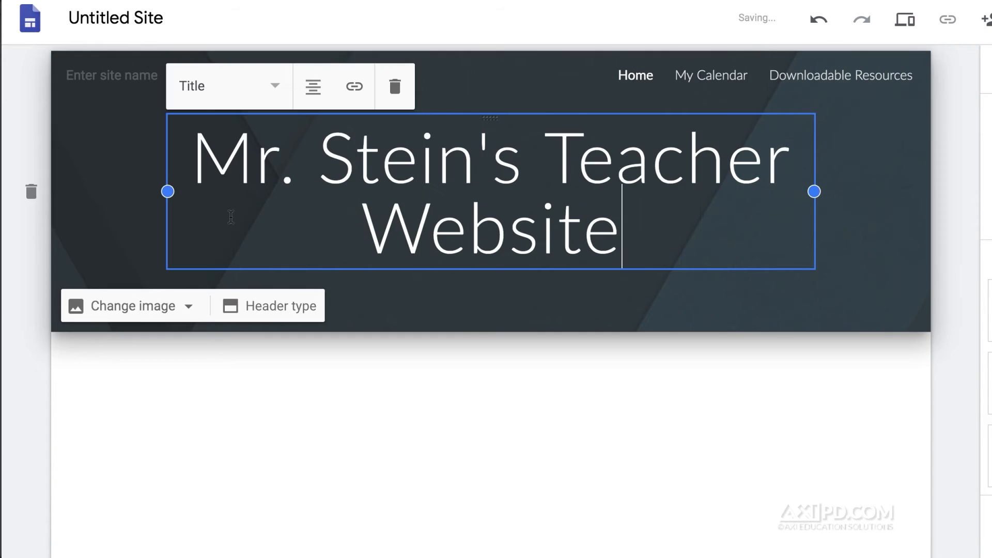
{"action": "left_click", "coordinate": [273, 92]}
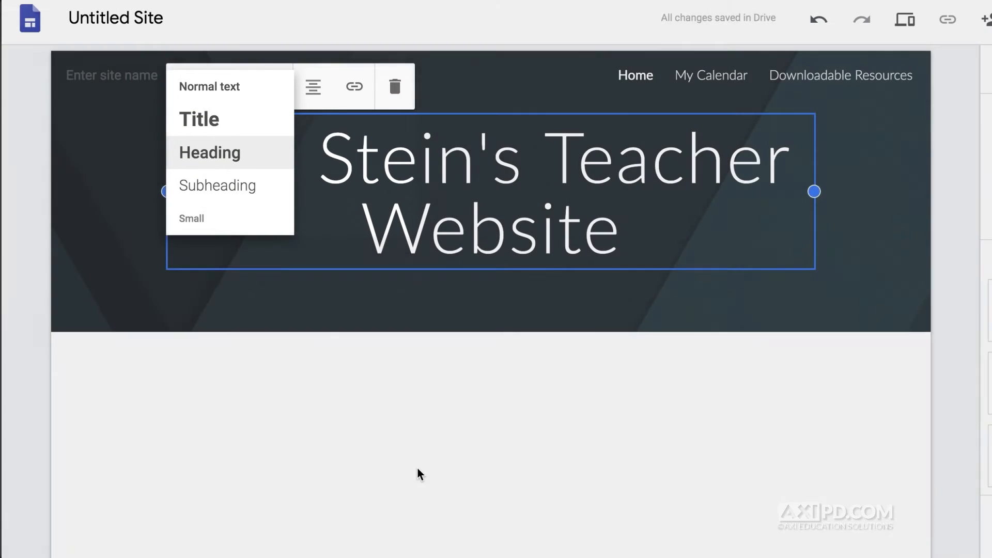
{"action": "left_click", "coordinate": [419, 470]}
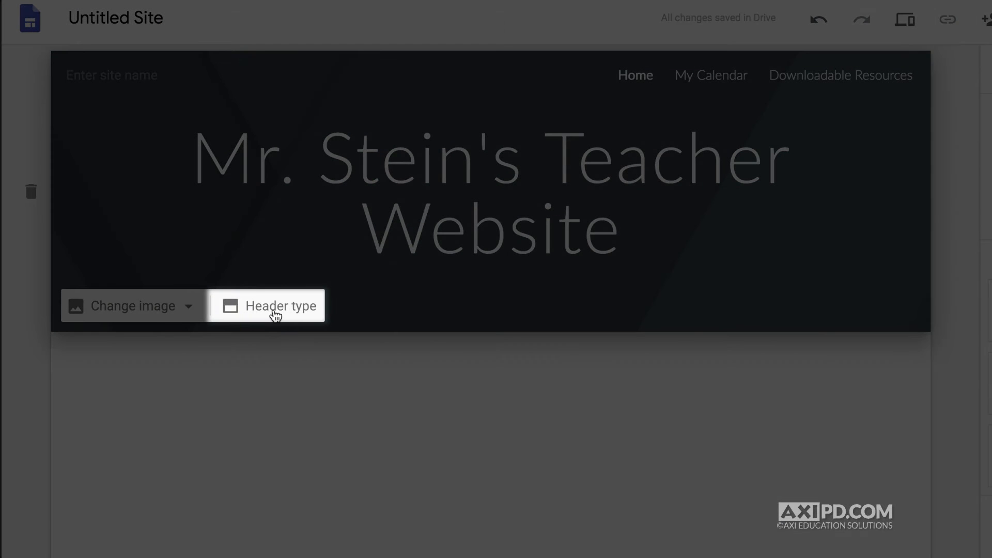
{"action": "left_click", "coordinate": [274, 316]}
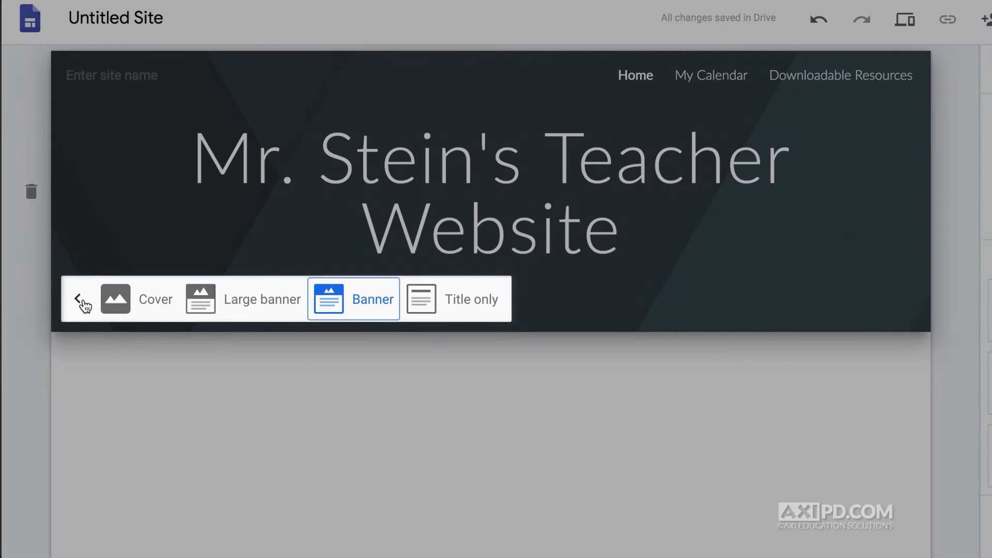
{"action": "left_click", "coordinate": [78, 300]}
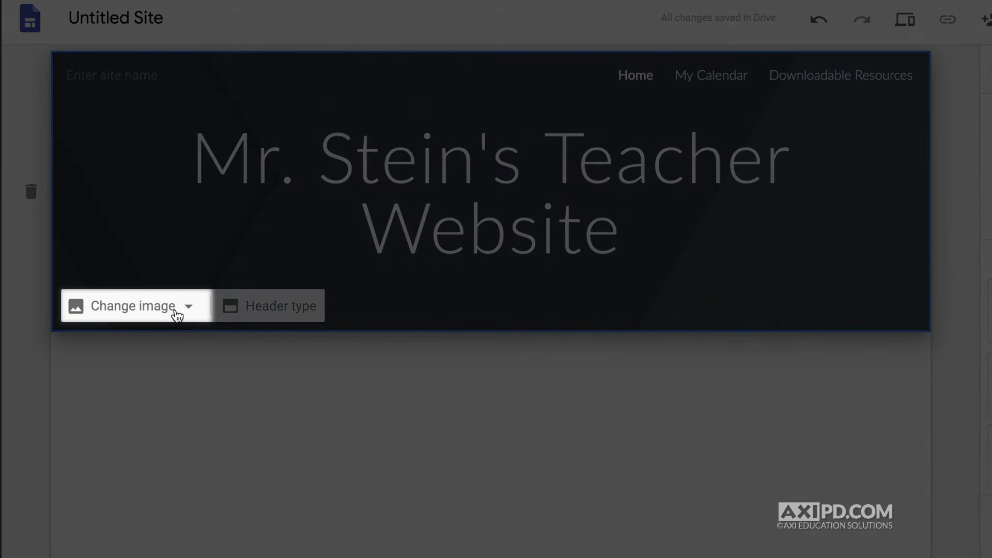
- Swap the header background for the blue bokeh photo from the image gallery
{"action": "left_click", "coordinate": [178, 313]}
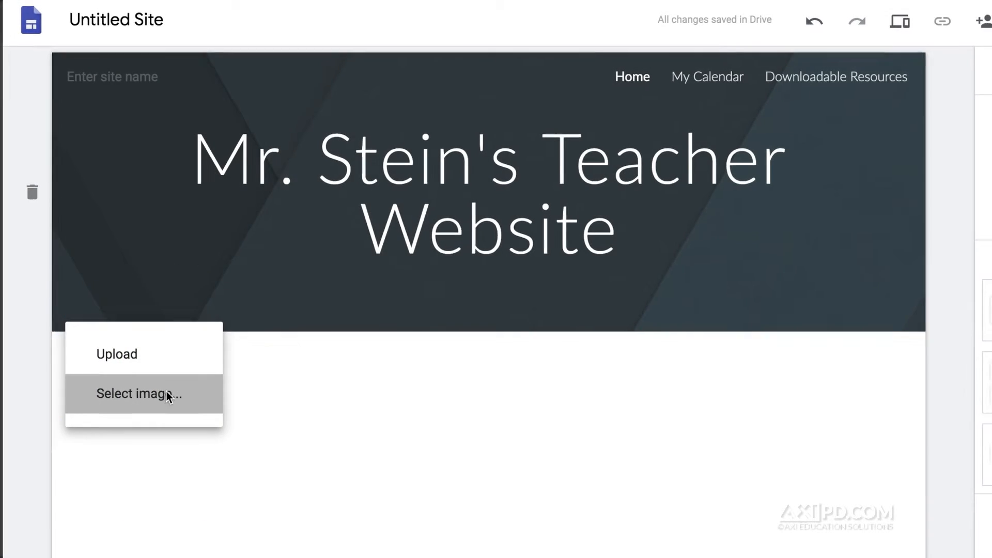
{"action": "left_click", "coordinate": [166, 397]}
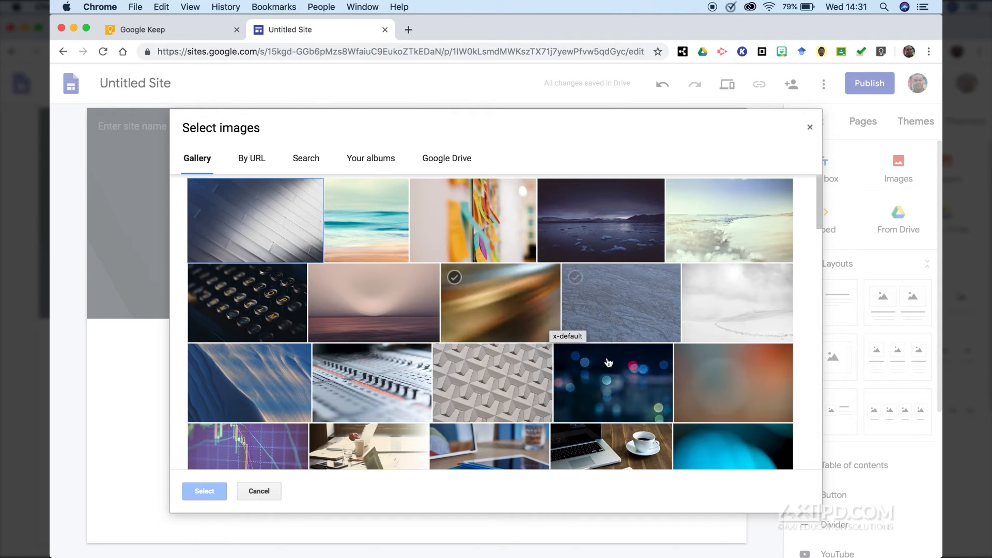
{"action": "left_click", "coordinate": [628, 396]}
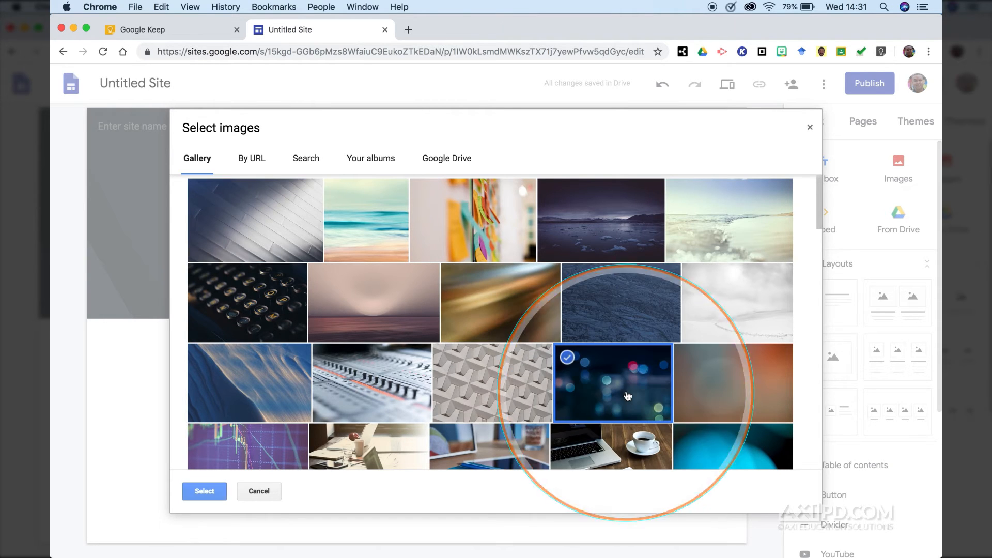
{"action": "left_click", "coordinate": [207, 489]}
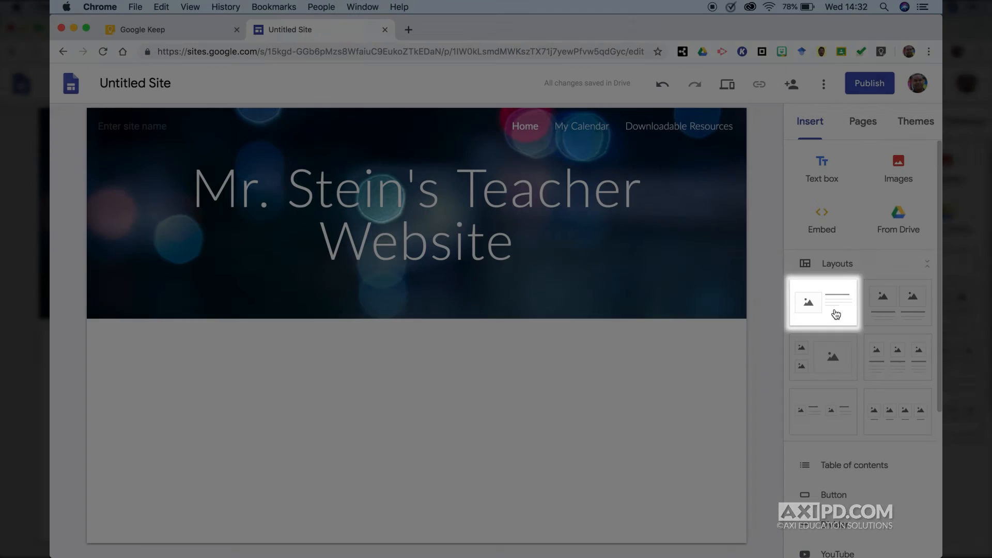
- Place the first image-and-text layout below the header and fill its image From Drive
{"action": "left_click_drag", "start_coordinate": [830, 314], "coordinate": [389, 399]}
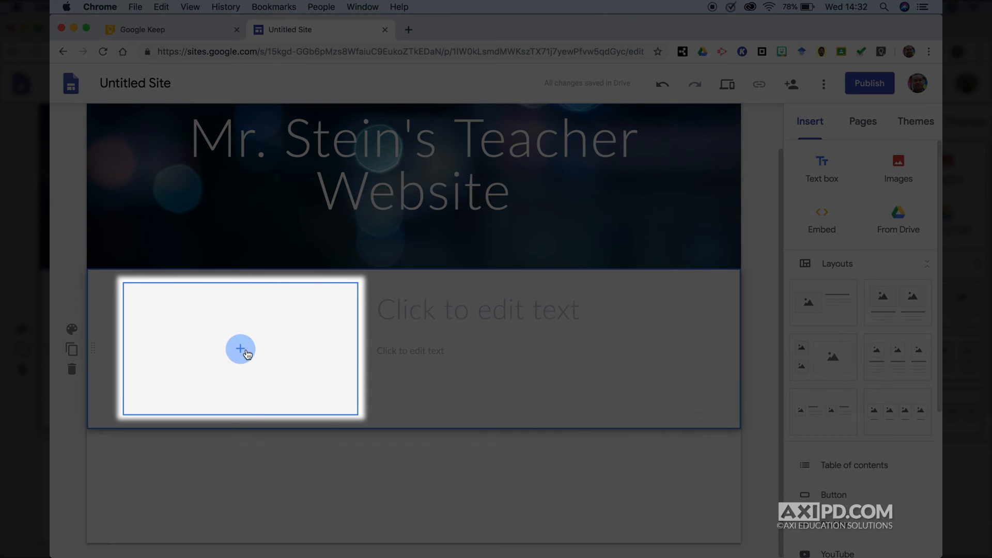
{"action": "left_click", "coordinate": [241, 350]}
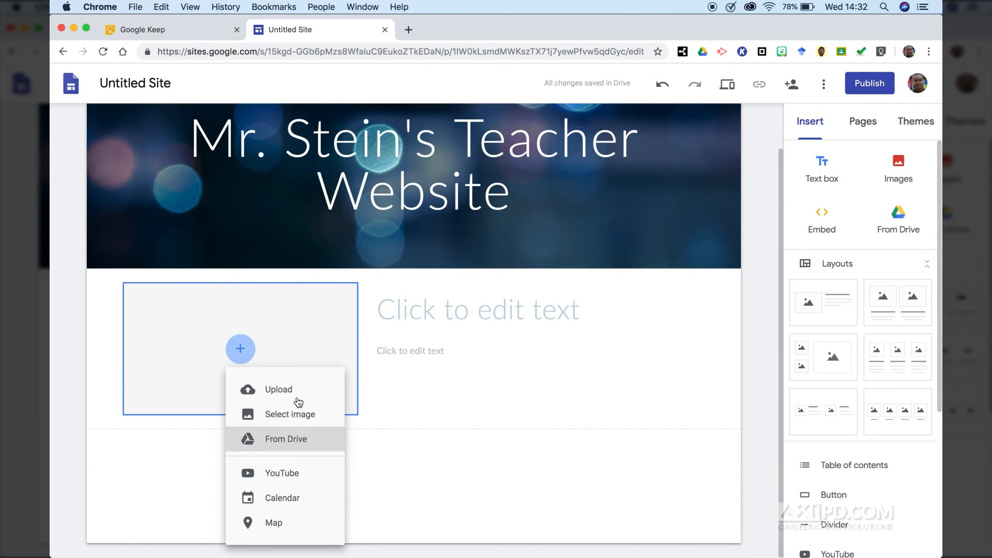
{"action": "left_click", "coordinate": [284, 440]}
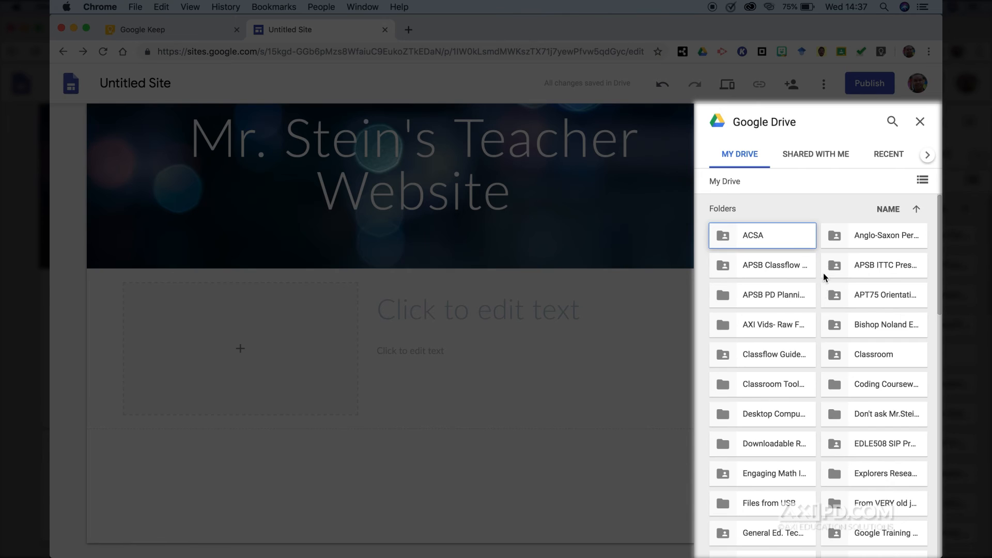
- Filter the Drive search to images and insert the group photo into the placeholder
{"action": "scroll", "coordinate": [820, 279], "scroll_direction": "down", "scroll_amount": 15}
{"action": "scroll", "coordinate": [866, 321], "scroll_direction": "up", "scroll_amount": 15}
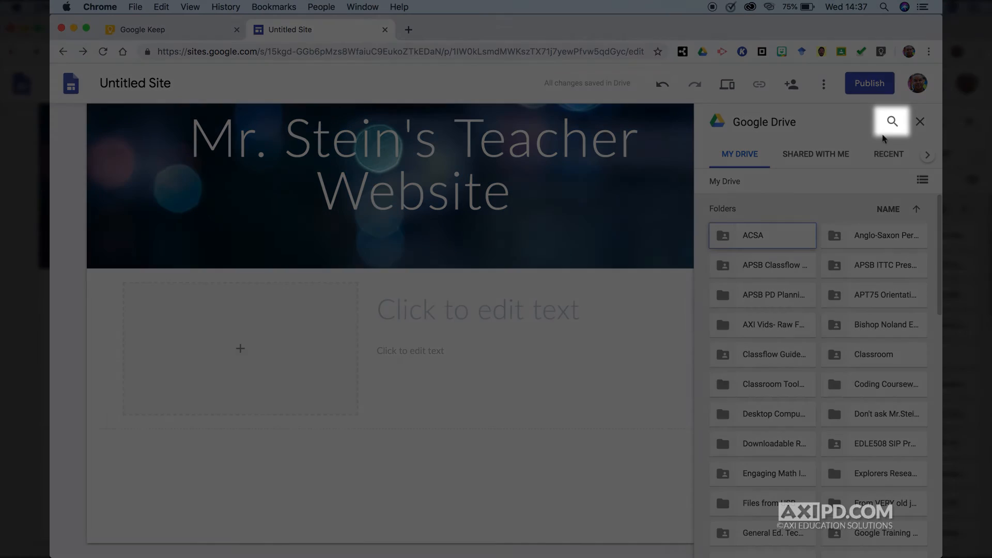
{"action": "left_click", "coordinate": [892, 121]}
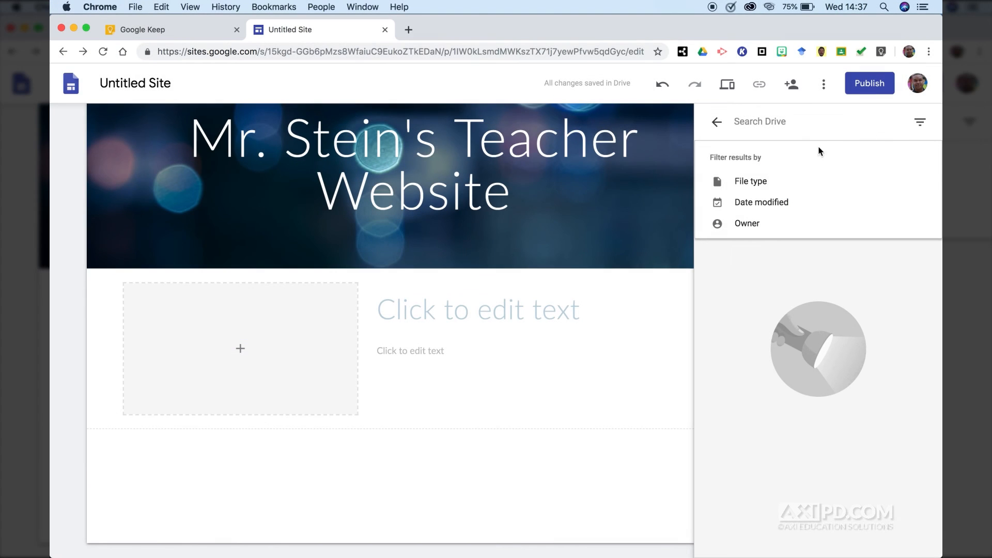
{"action": "left_click", "coordinate": [751, 180]}
{"action": "left_click", "coordinate": [754, 226]}
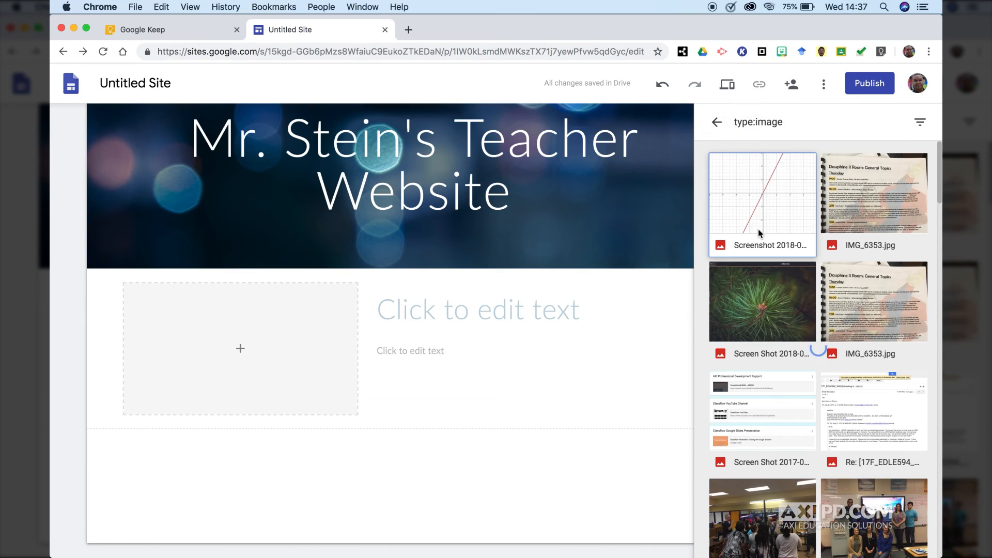
{"action": "left_click", "coordinate": [879, 496]}
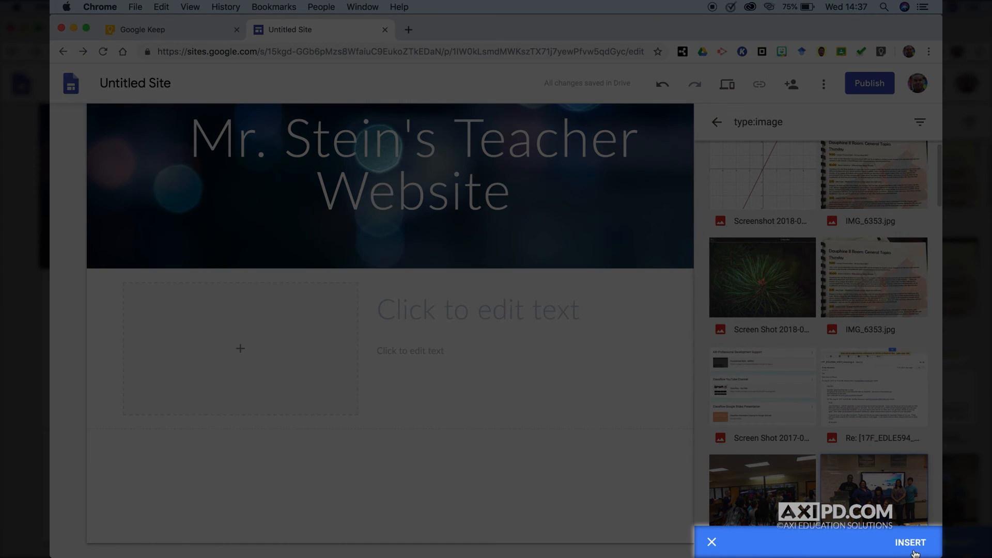
{"action": "left_click", "coordinate": [913, 552]}
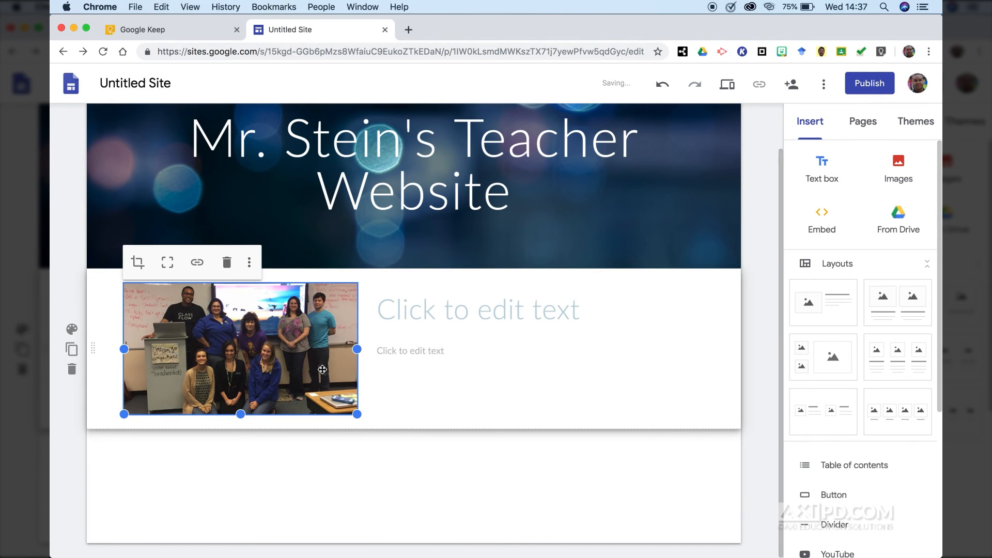
- Enlarge the group photo and uncrop it to show the full original height
{"action": "mouse_move", "coordinate": [356, 414]}
{"action": "left_mouse_down"}
{"action": "mouse_move", "coordinate": [390, 454]}
{"action": "mouse_move", "coordinate": [358, 429]}
{"action": "left_mouse_up"}
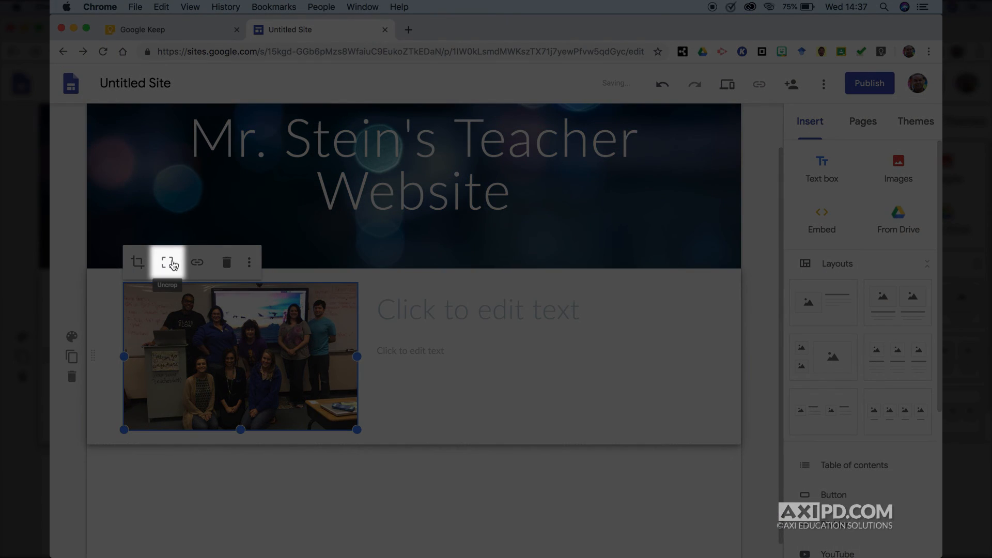
{"action": "left_click", "coordinate": [173, 264]}
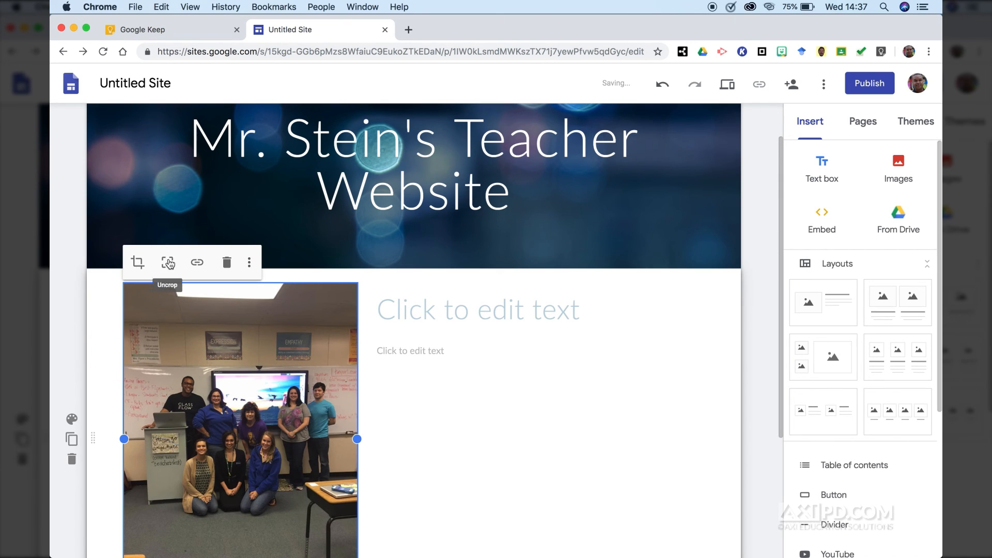
{"action": "left_click", "coordinate": [138, 263]}
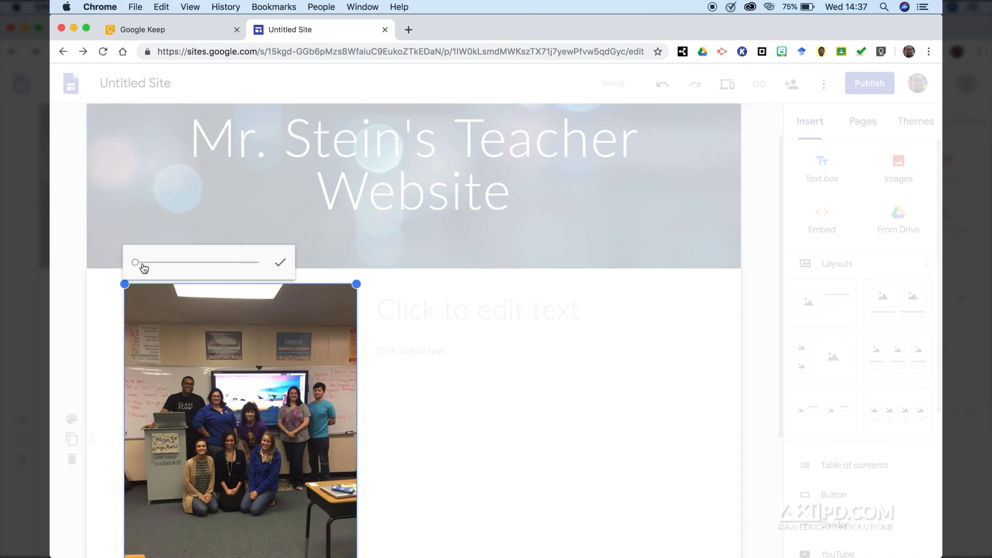
{"action": "left_click", "coordinate": [280, 262]}
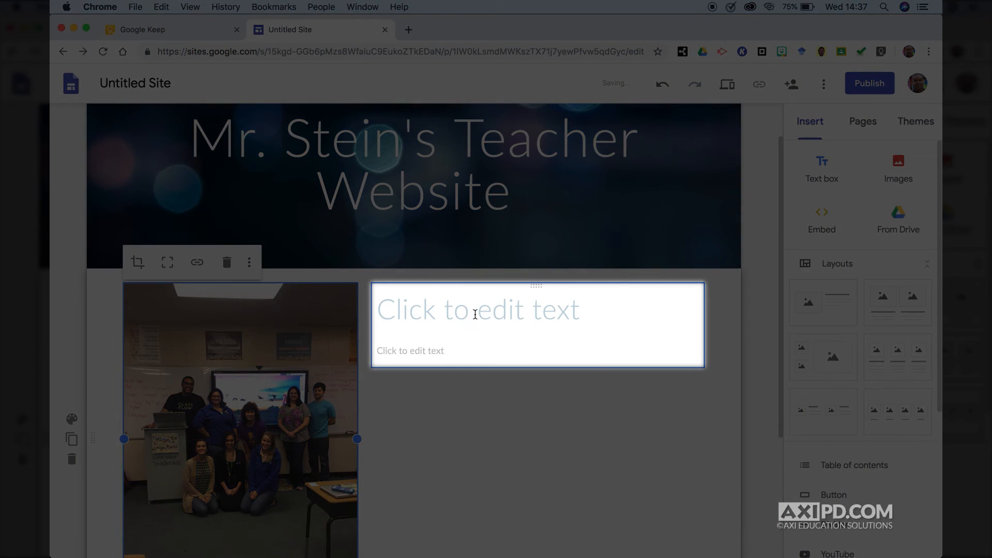
- Add an 'About' heading with the teacher's name, then phone, e-mail and 'Twitter' lines
{"action": "left_click", "coordinate": [473, 313]}
{"action": "type", "text": "Abo"}
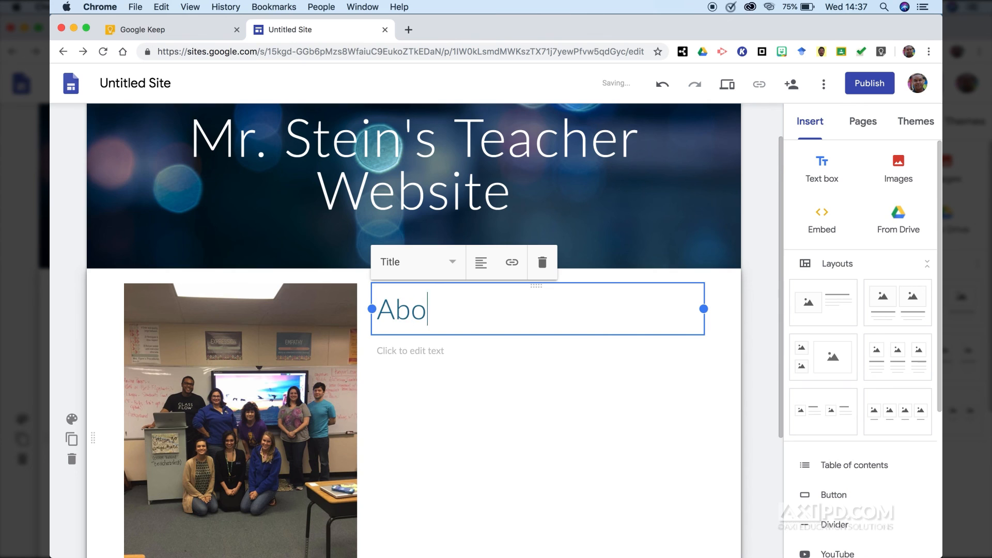
{"action": "type", "text": "ut Mr. Stein"}
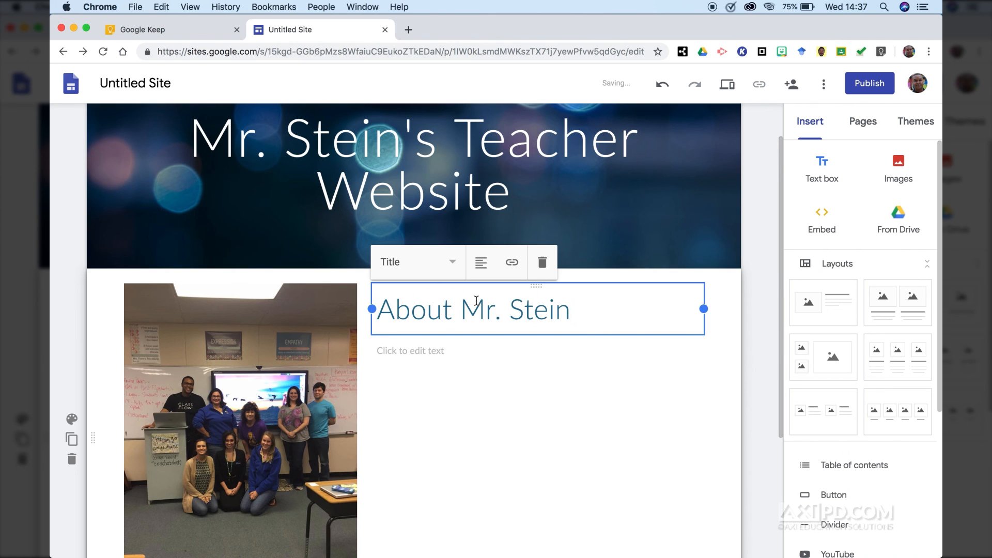
{"action": "left_click", "coordinate": [447, 350]}
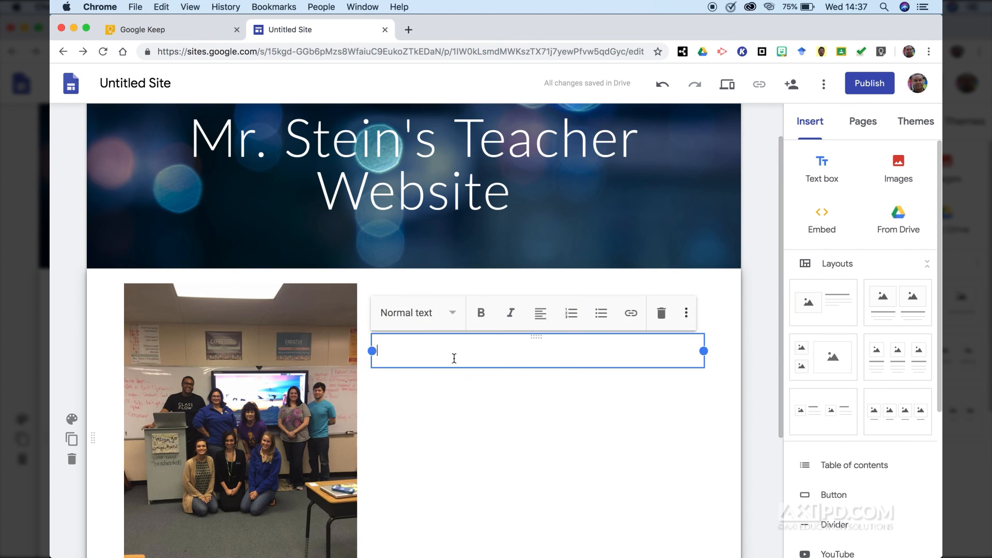
{"action": "key", "text": "Return"}
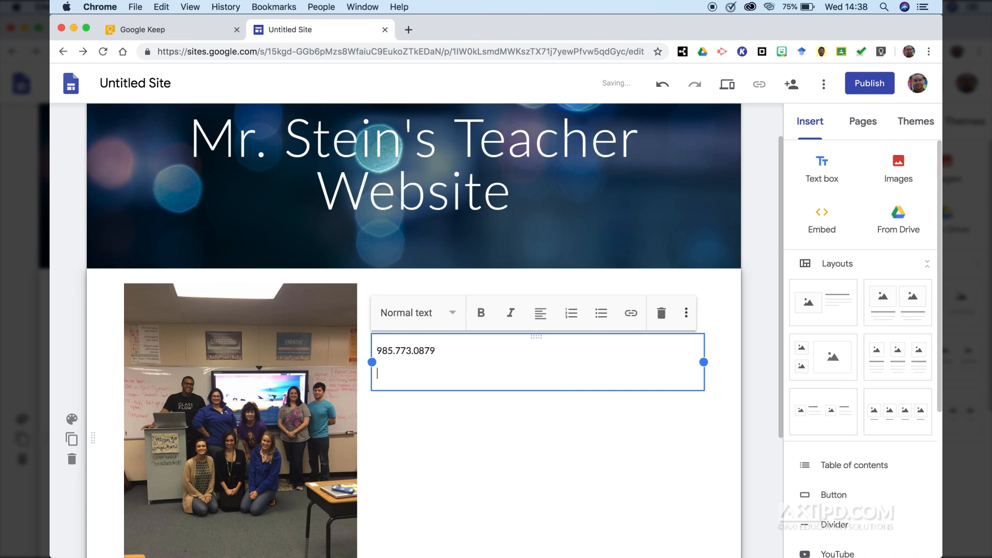
{"action": "key", "text": "Return"}
{"action": "type", "text": "Twitter"}
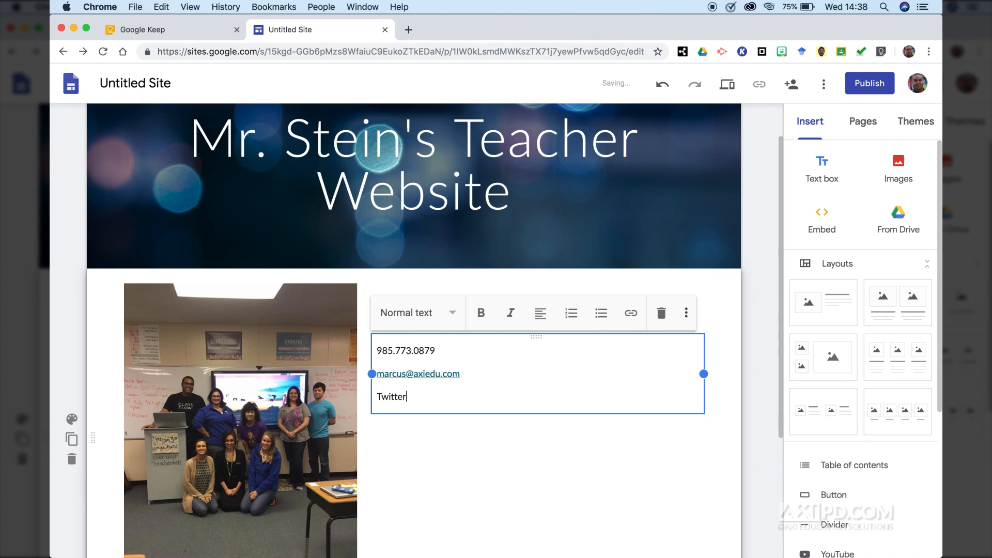